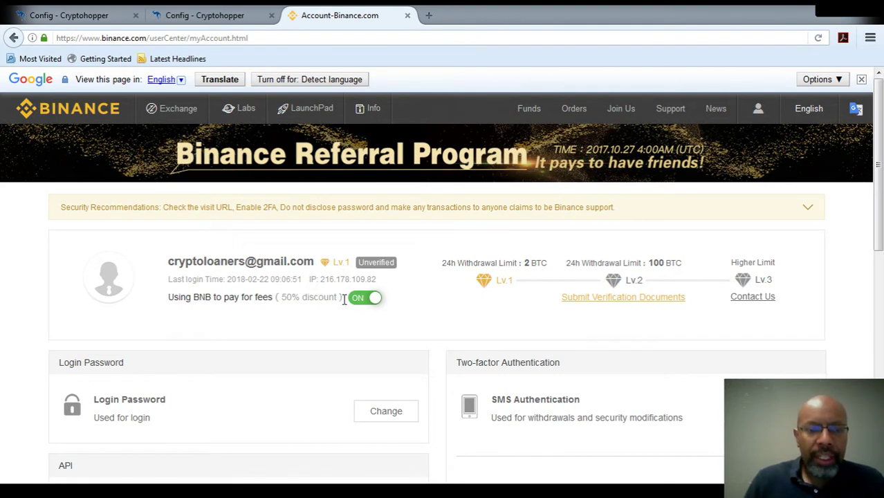
- Review the Binance account's setting for using BNB to pay fees
{"action": "left_click_drag", "start_coordinate": [344, 298], "coordinate": [168, 261]}
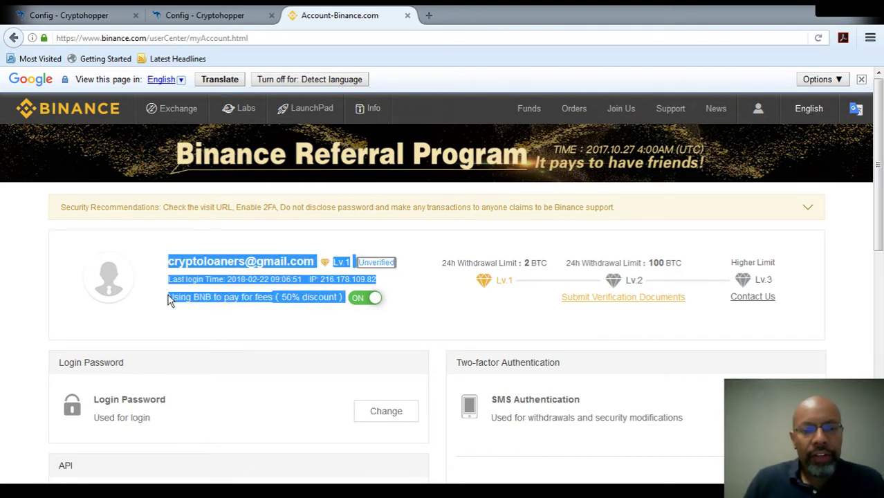
{"action": "left_click", "coordinate": [303, 297]}
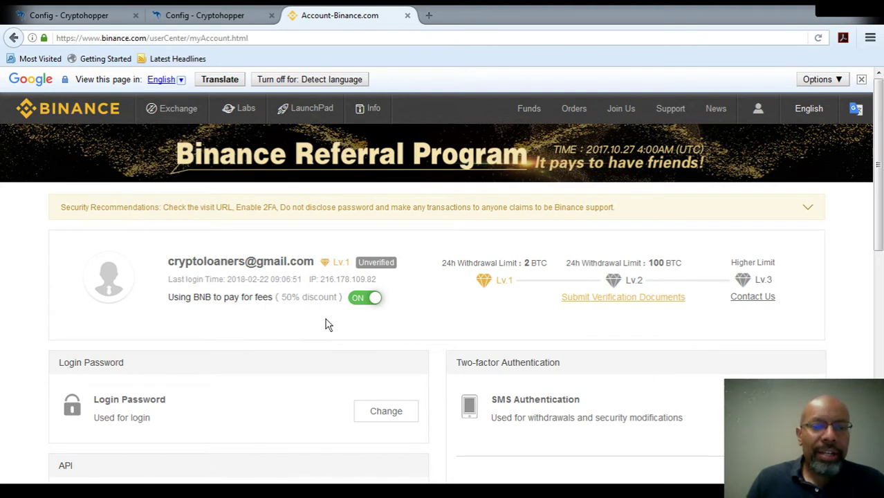
- Switch to the Cryptohopper base configuration and set the hopper's strategy to Multiple TA Factors
{"action": "left_click", "coordinate": [198, 17]}
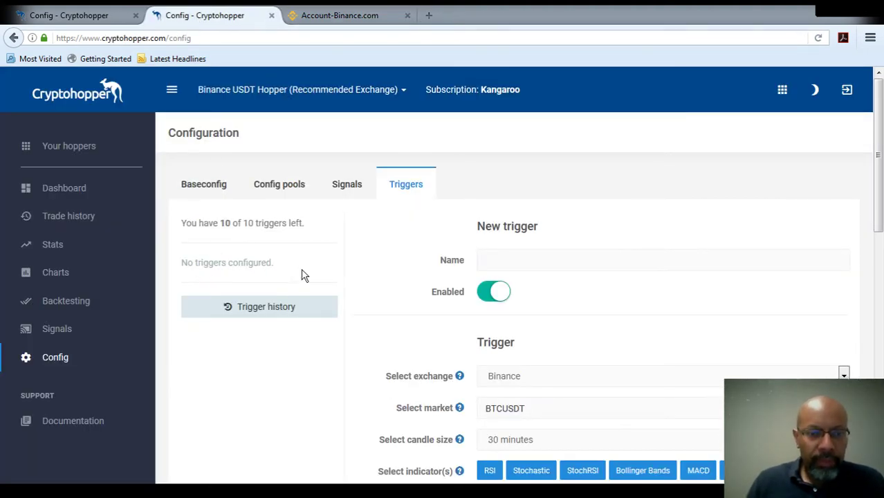
{"action": "left_click", "coordinate": [82, 22]}
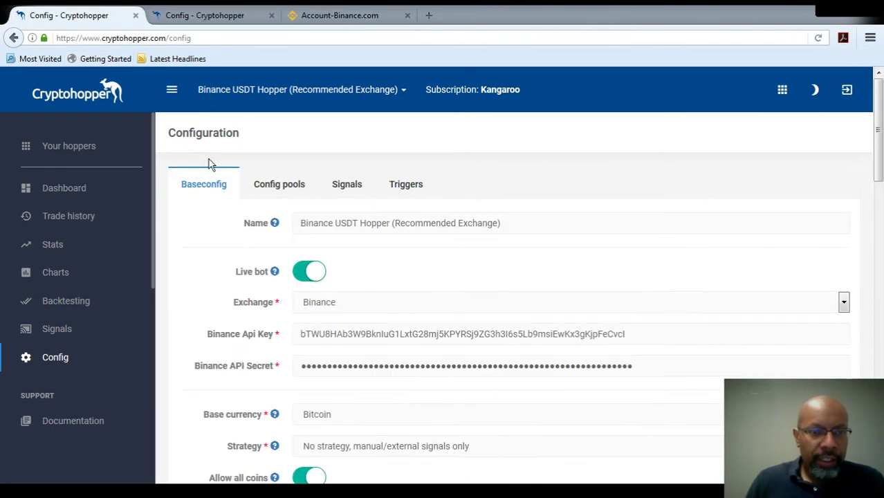
{"action": "left_click_drag", "start_coordinate": [878, 178], "coordinate": [879, 220]}
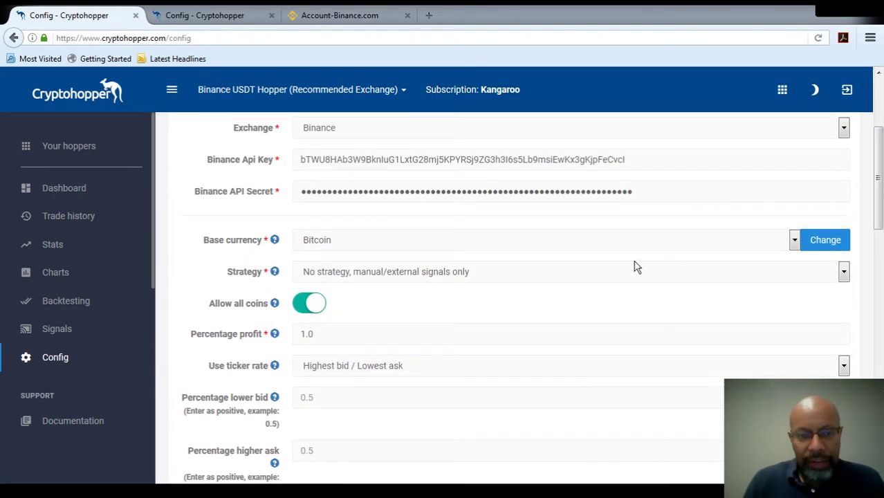
{"action": "left_click", "coordinate": [781, 300]}
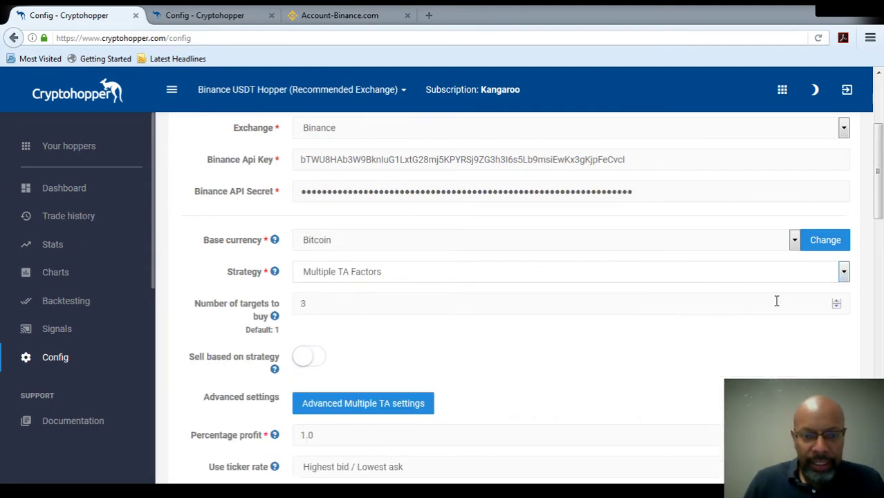
- Examine the candle size and indicator toggles in the advanced Multiple TA settings, closing them without changes
{"action": "mouse_move", "coordinate": [876, 149]}
{"action": "left_mouse_down"}
{"action": "mouse_move", "coordinate": [874, 292]}
{"action": "mouse_move", "coordinate": [879, 150]}
{"action": "mouse_move", "coordinate": [879, 166]}
{"action": "left_mouse_up"}
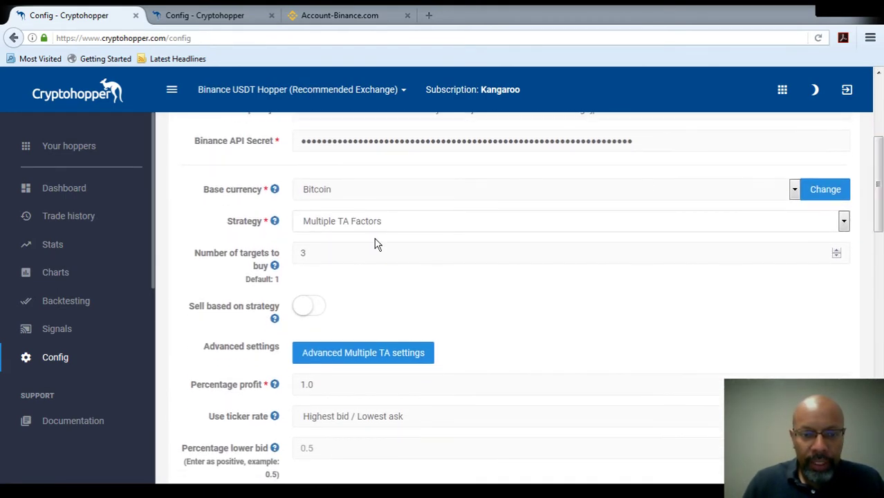
{"action": "left_click", "coordinate": [367, 354]}
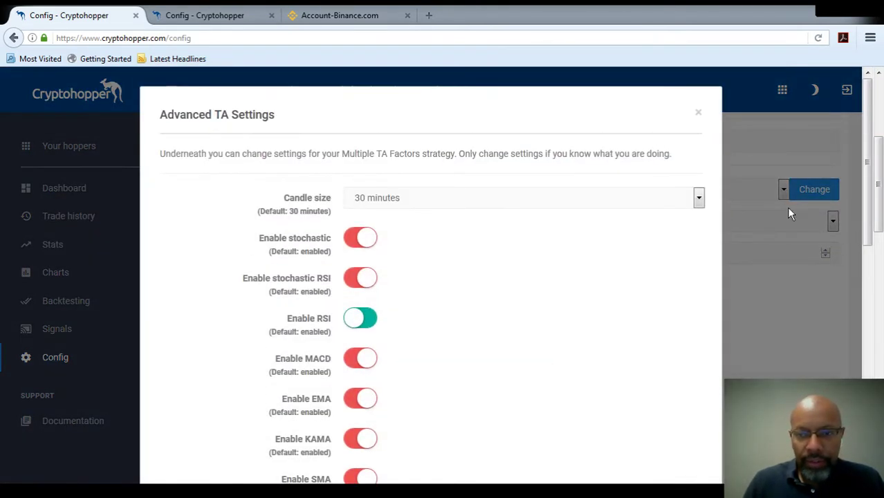
{"action": "left_click", "coordinate": [698, 113]}
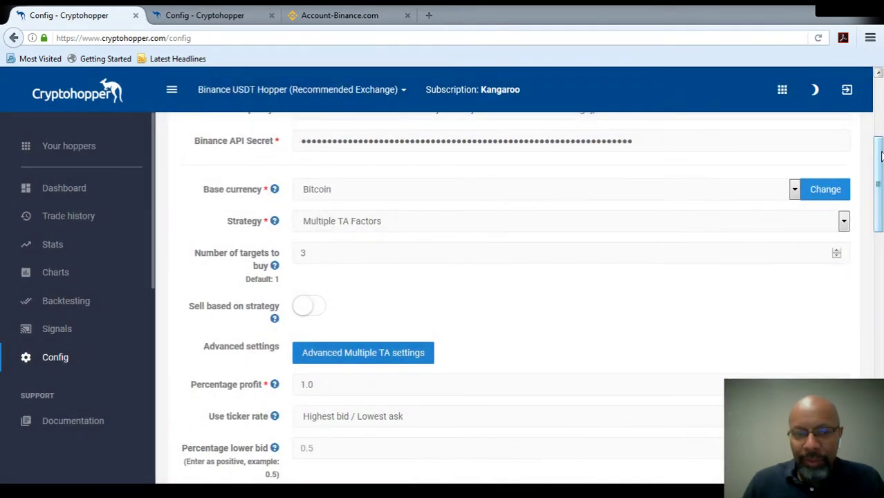
{"action": "left_click_drag", "start_coordinate": [879, 156], "coordinate": [875, 181]}
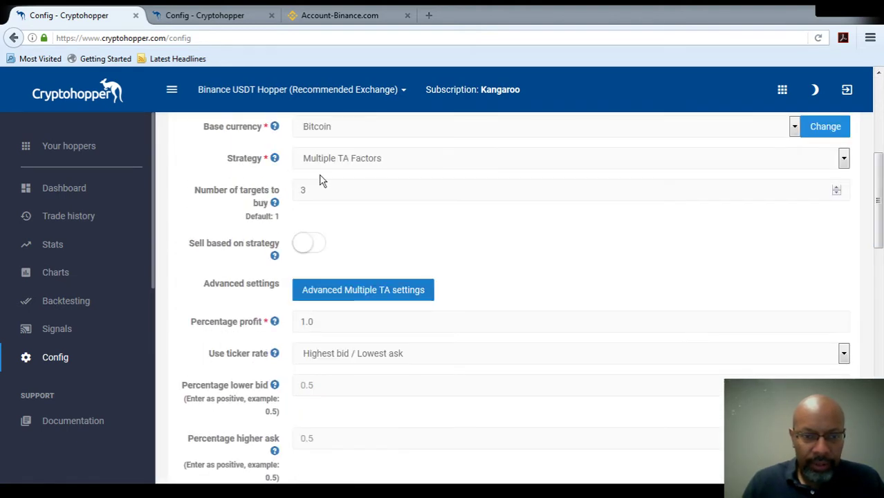
{"action": "left_click", "coordinate": [357, 288]}
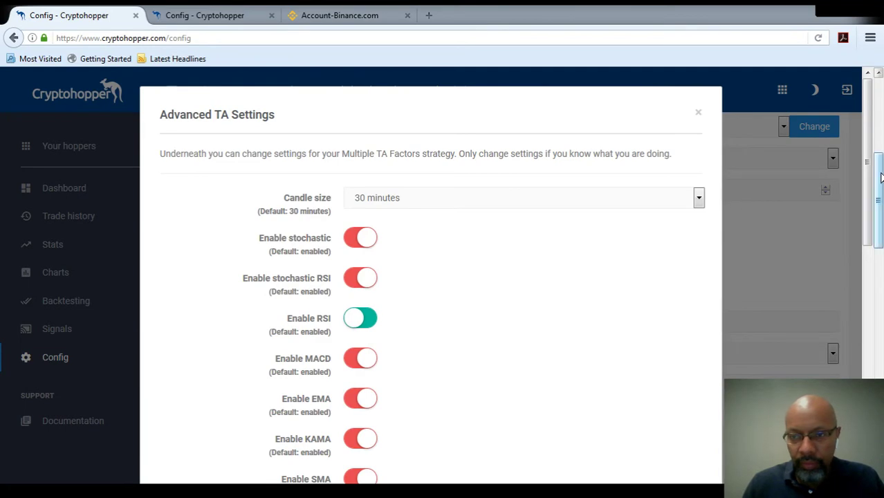
{"action": "scroll", "coordinate": [863, 174], "scroll_direction": "down", "scroll_amount": 2}
{"action": "mouse_move", "coordinate": [863, 174]}
{"action": "left_mouse_down"}
{"action": "mouse_move", "coordinate": [870, 390]}
{"action": "mouse_move", "coordinate": [864, 173]}
{"action": "left_mouse_up"}
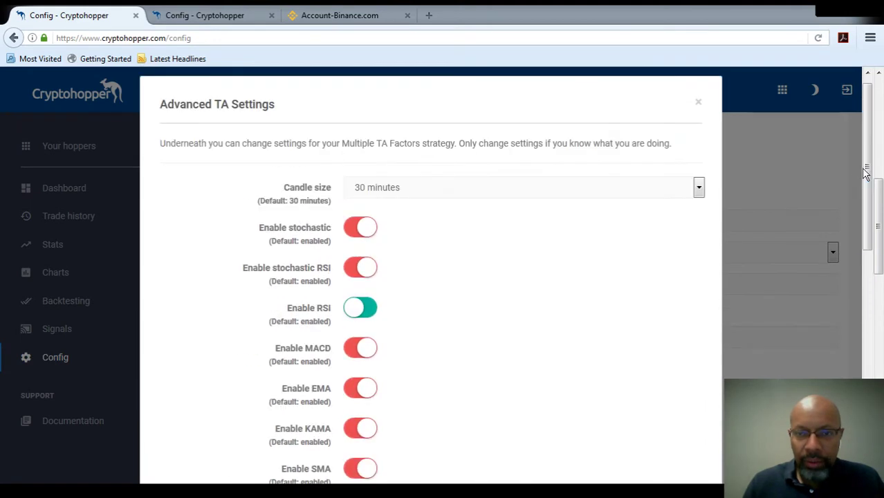
{"action": "left_click", "coordinate": [697, 104]}
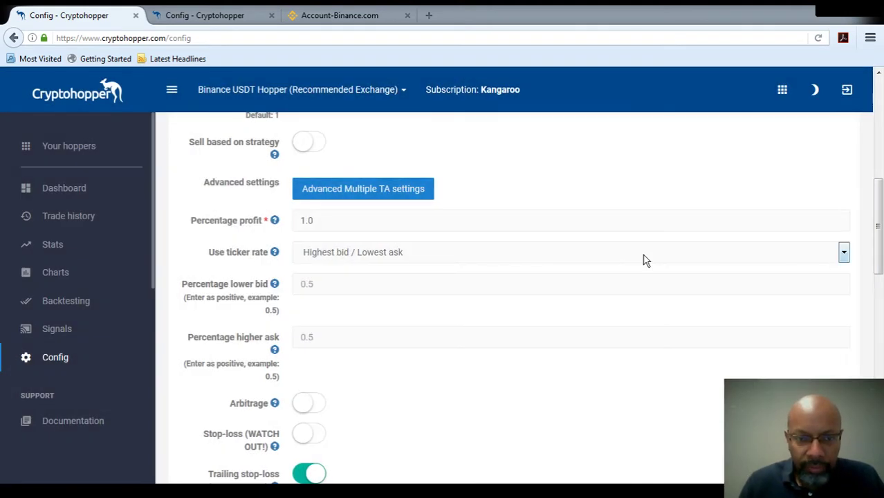
- Review the base configuration from the exchange and strategy settings through the BTC order amounts and notification options
{"action": "left_click_drag", "start_coordinate": [879, 241], "coordinate": [879, 181]}
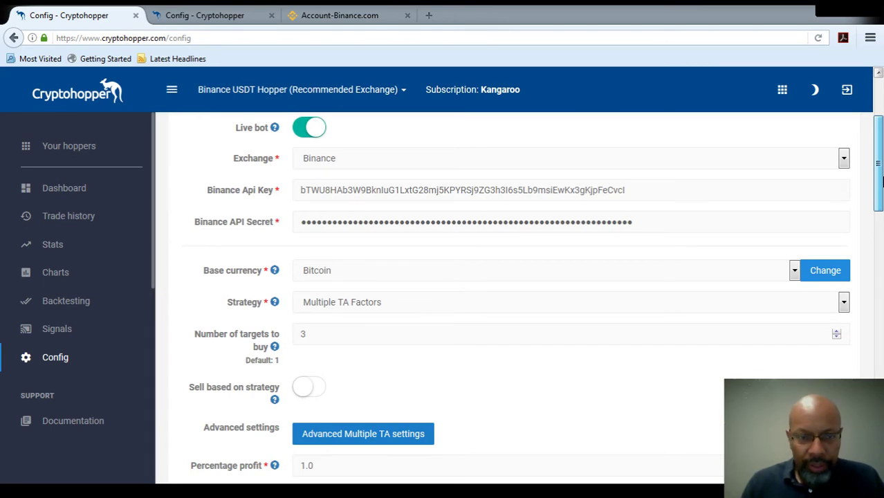
{"action": "left_click_drag", "start_coordinate": [880, 181], "coordinate": [880, 199]}
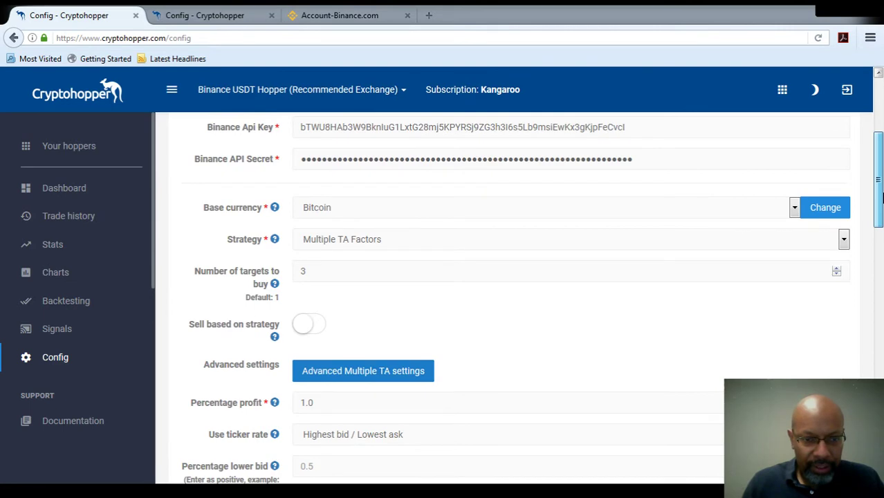
{"action": "mouse_move", "coordinate": [880, 199]}
{"action": "left_mouse_down"}
{"action": "mouse_move", "coordinate": [880, 442]}
{"action": "mouse_move", "coordinate": [875, 134]}
{"action": "mouse_move", "coordinate": [881, 199]}
{"action": "left_mouse_up"}
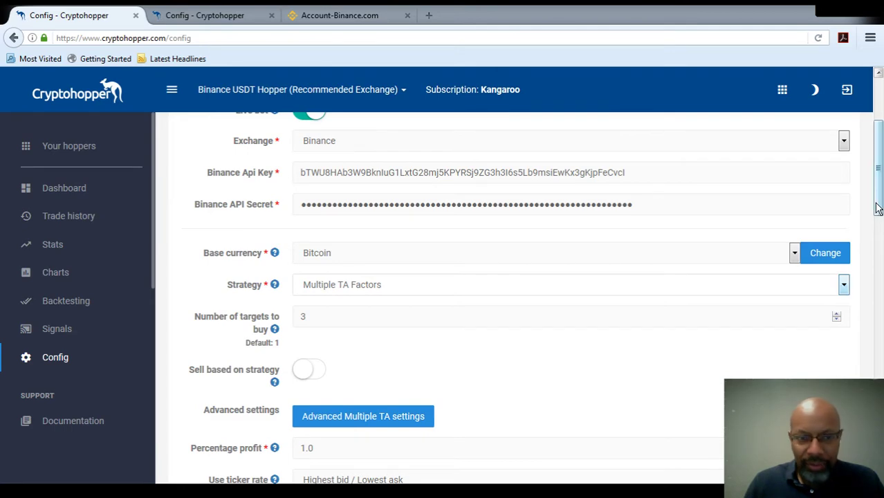
{"action": "left_click_drag", "start_coordinate": [876, 204], "coordinate": [875, 468]}
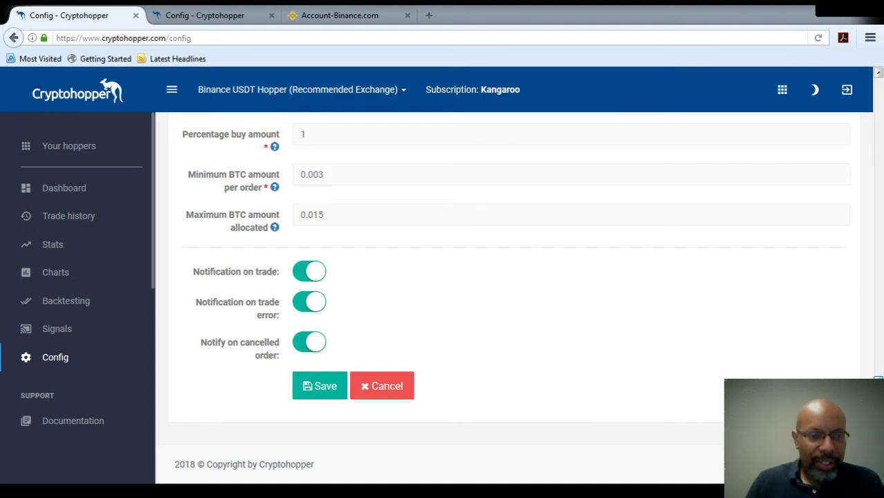
{"action": "left_click_drag", "start_coordinate": [874, 468], "coordinate": [881, 144]}
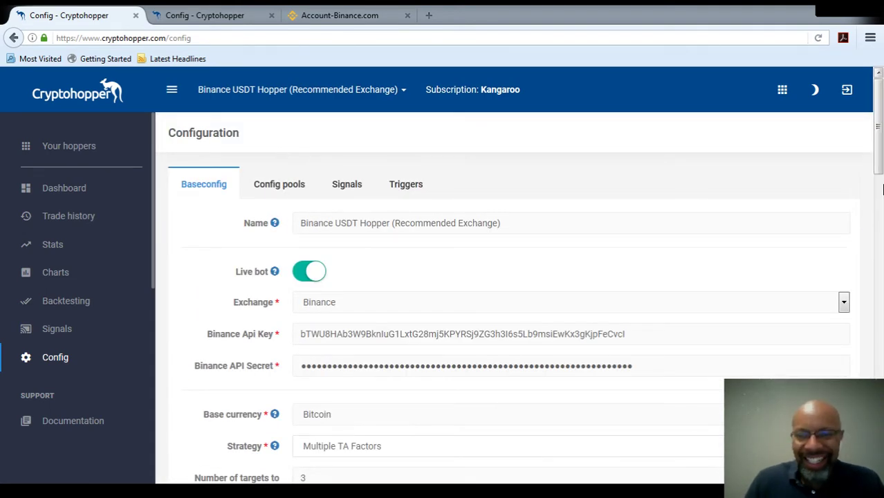
{"action": "left_click_drag", "start_coordinate": [876, 166], "coordinate": [877, 465]}
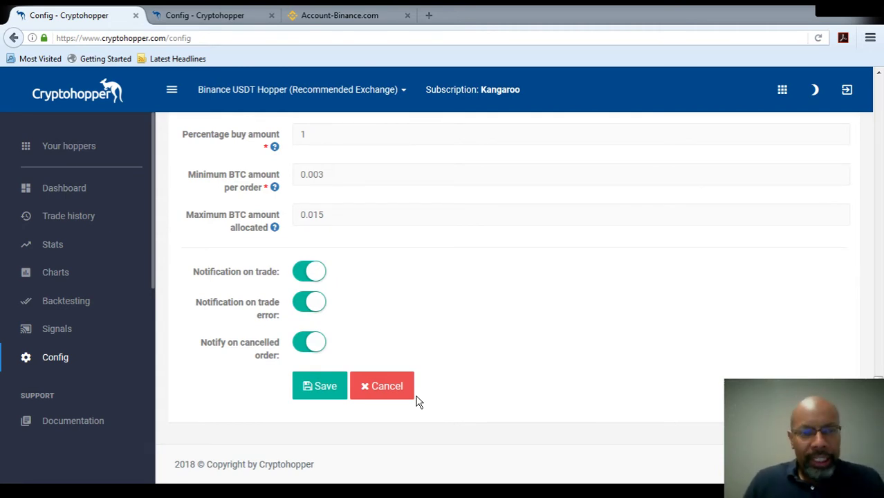
- Look at the Binance account page and the hopper's config pools, returning to the base configuration
{"action": "left_click", "coordinate": [356, 14]}
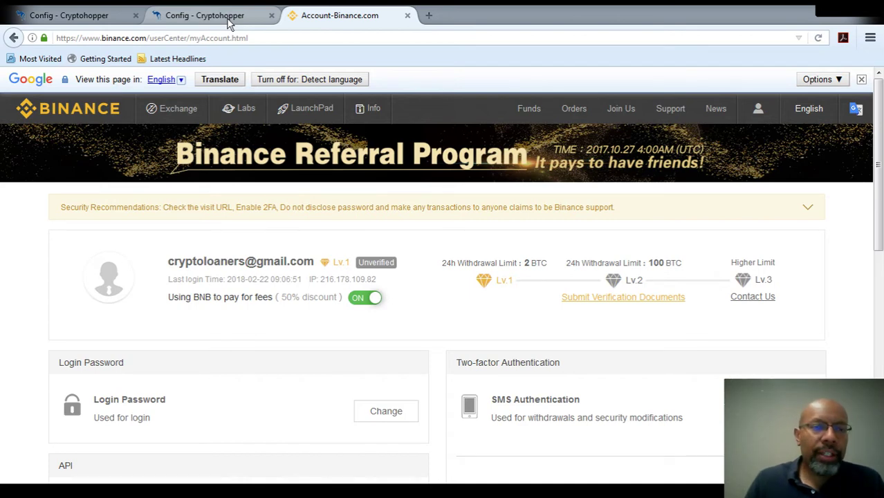
{"action": "left_click", "coordinate": [86, 20]}
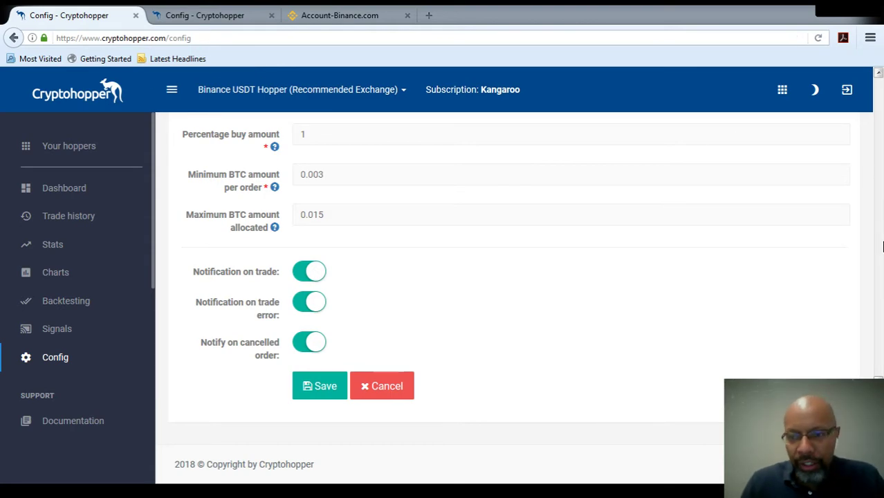
{"action": "left_click", "coordinate": [881, 246]}
{"action": "left_click", "coordinate": [881, 246]}
{"action": "left_click_drag", "start_coordinate": [882, 246], "coordinate": [880, 125]}
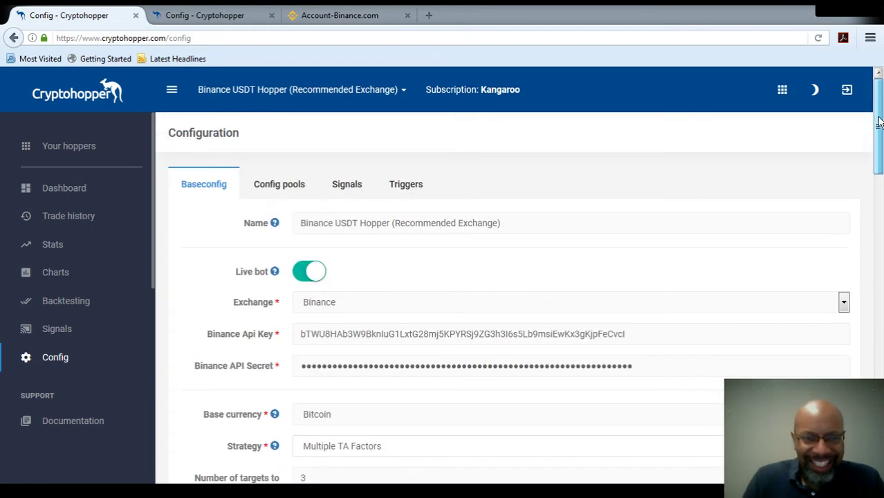
{"action": "left_click", "coordinate": [260, 185]}
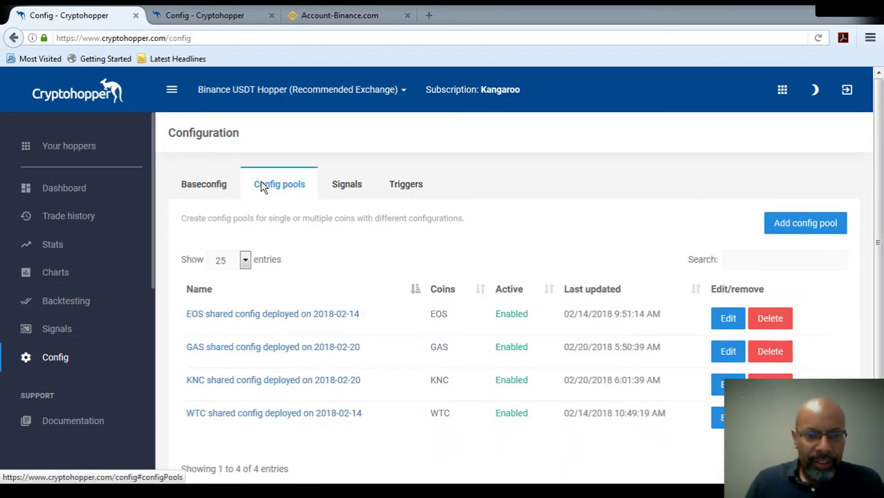
{"action": "left_click", "coordinate": [201, 190]}
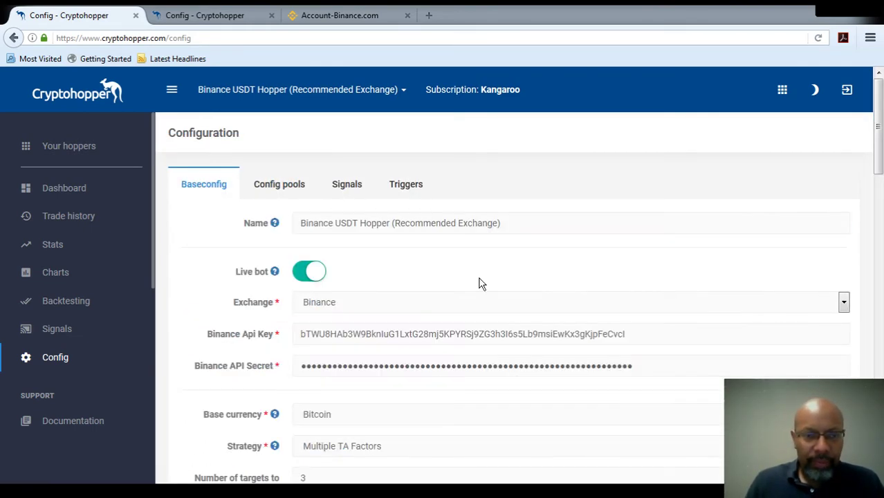
- Set the hopper's strategy to Bollinger Bands Easy in the base configuration
{"action": "left_click_drag", "start_coordinate": [880, 166], "coordinate": [879, 199]}
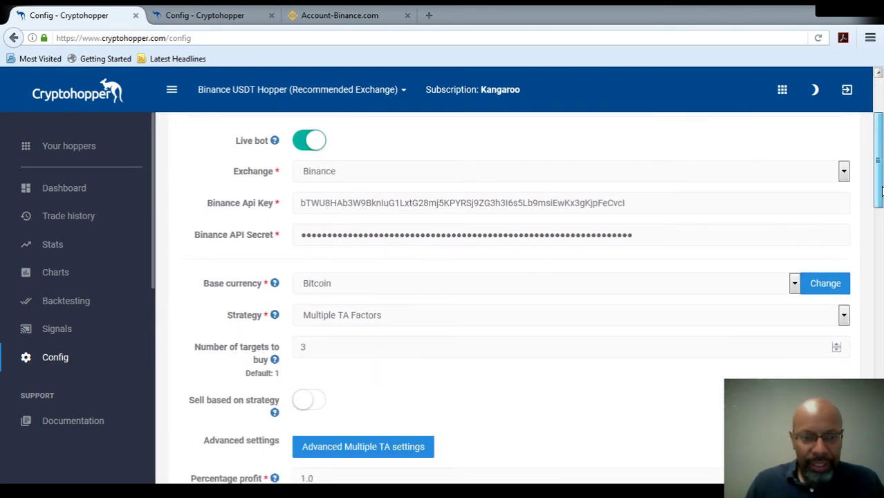
{"action": "left_click", "coordinate": [842, 316]}
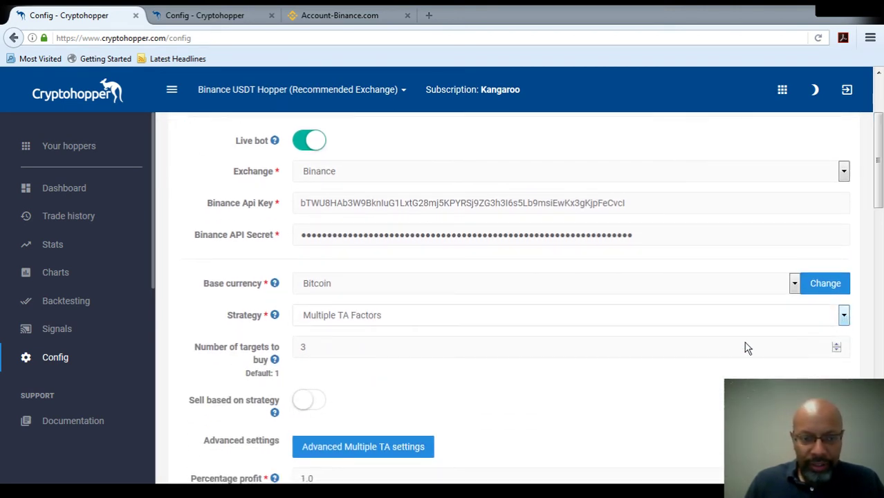
{"action": "left_click", "coordinate": [717, 360]}
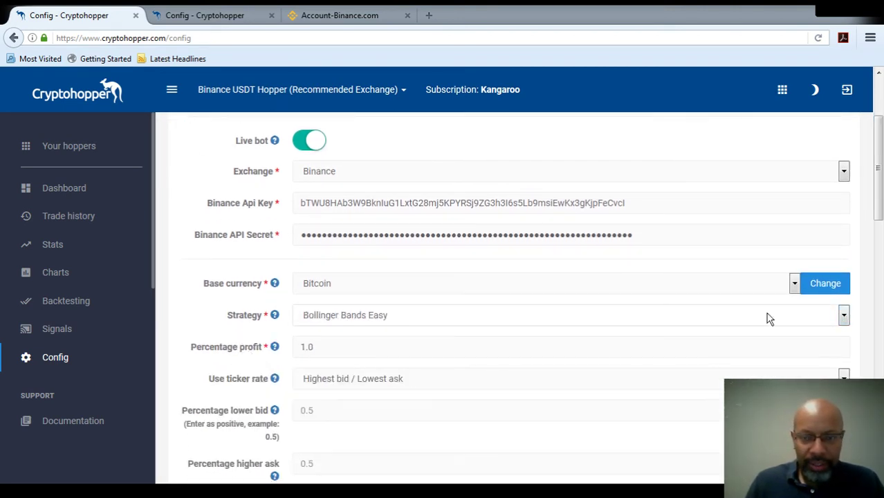
- Set the strategy to "No strategy, manual/external signals only" and turn off Allow all coins
{"action": "mouse_move", "coordinate": [878, 183]}
{"action": "left_mouse_down"}
{"action": "mouse_move", "coordinate": [878, 366]}
{"action": "mouse_move", "coordinate": [878, 150]}
{"action": "mouse_move", "coordinate": [880, 179]}
{"action": "left_mouse_up"}
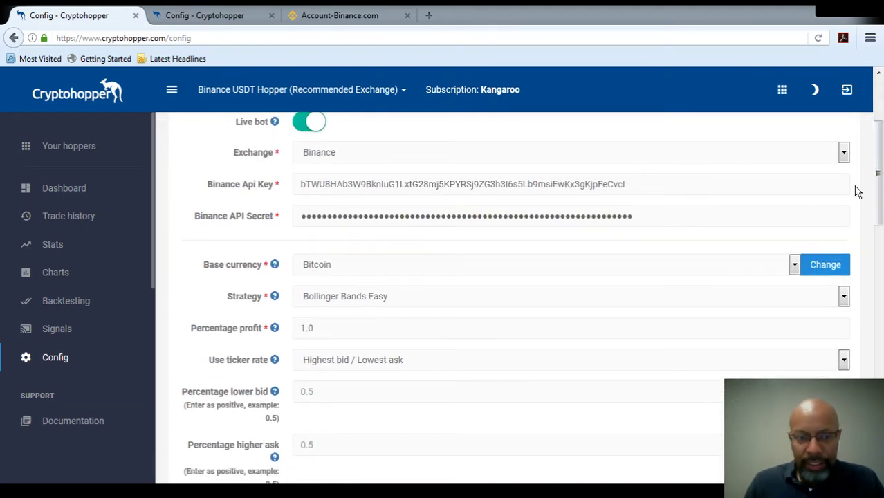
{"action": "scroll", "coordinate": [881, 160], "scroll_direction": "down", "scroll_amount": 1}
{"action": "mouse_move", "coordinate": [881, 160]}
{"action": "left_mouse_down"}
{"action": "mouse_move", "coordinate": [881, 179]}
{"action": "mouse_move", "coordinate": [881, 150]}
{"action": "left_mouse_up"}
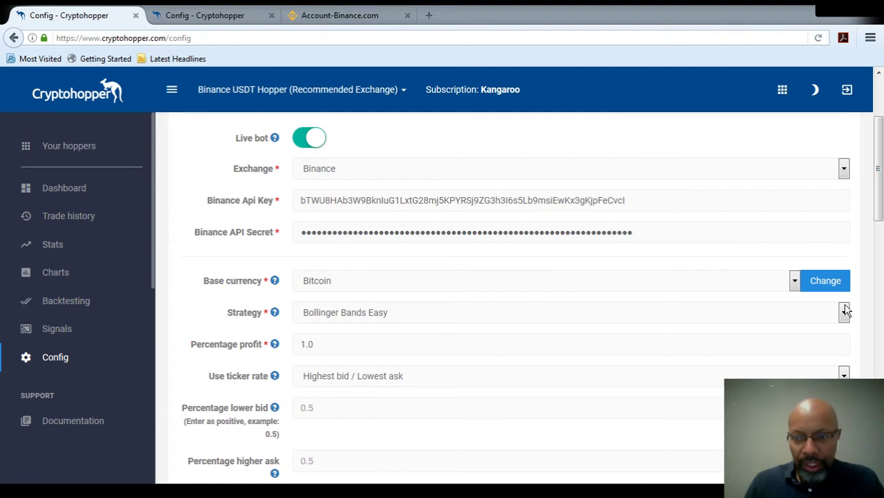
{"action": "left_click", "coordinate": [764, 335]}
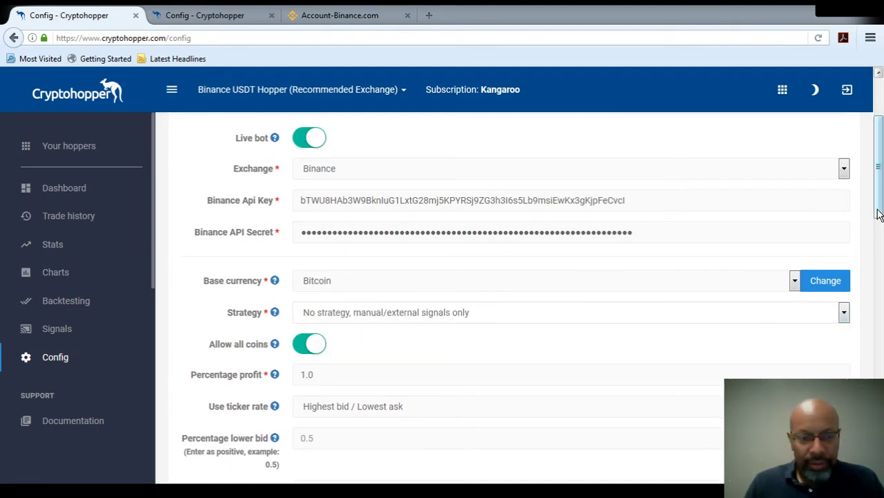
{"action": "left_click_drag", "start_coordinate": [878, 214], "coordinate": [878, 231]}
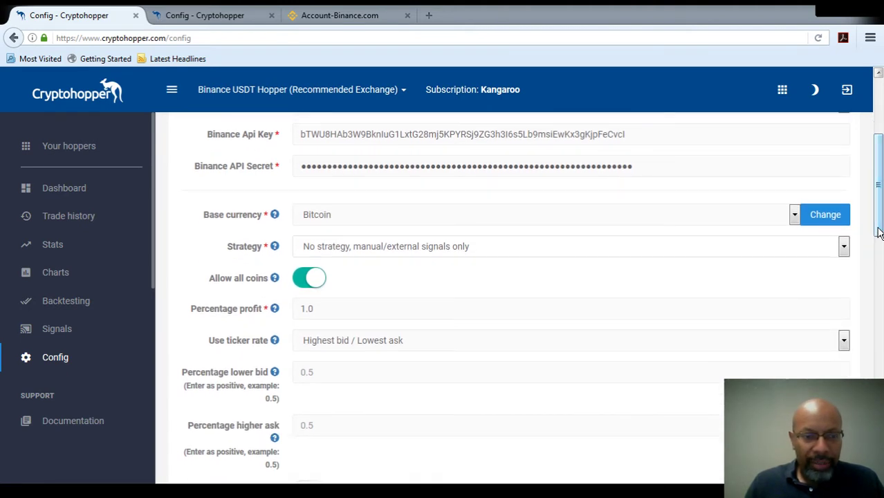
{"action": "left_click", "coordinate": [309, 283]}
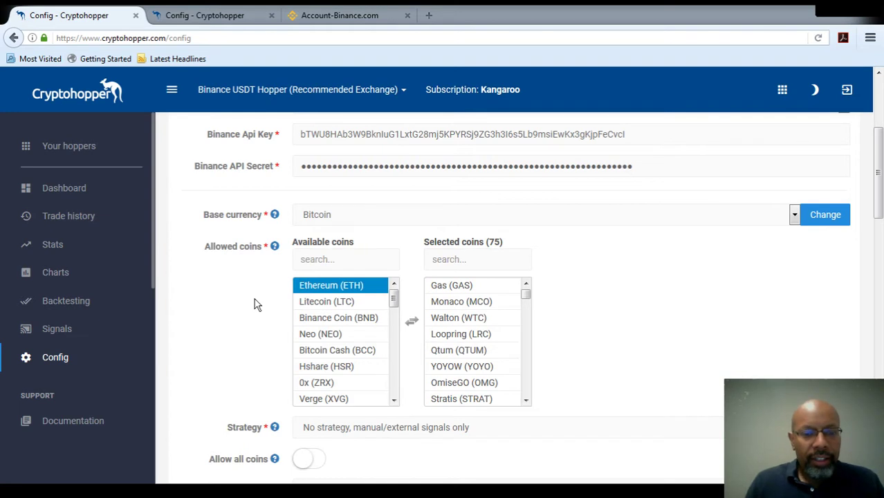
- Highlight YOYOW (YOYO) among the selected coins and Verge (XVG) among the available coins in the allowed coins lists
{"action": "left_click", "coordinate": [462, 365]}
{"action": "left_click_drag", "start_coordinate": [878, 210], "coordinate": [878, 217]}
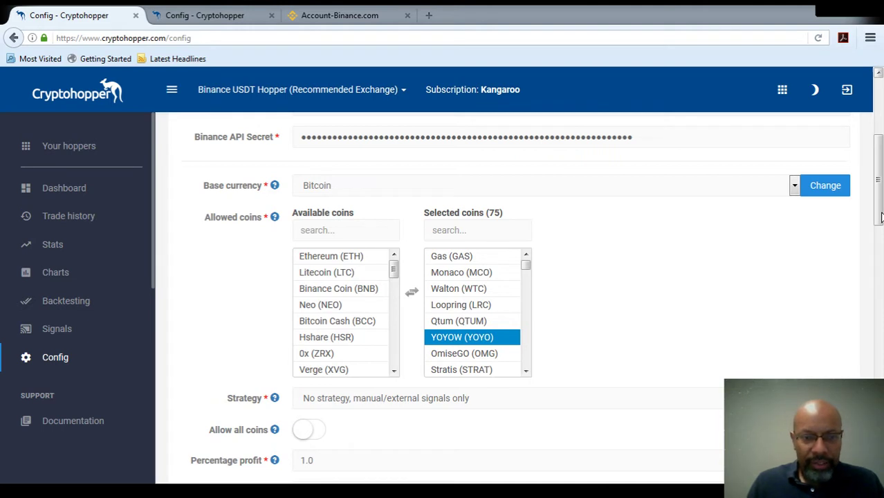
{"action": "mouse_move", "coordinate": [879, 216]}
{"action": "left_mouse_down"}
{"action": "mouse_move", "coordinate": [880, 228]}
{"action": "mouse_move", "coordinate": [880, 215]}
{"action": "left_mouse_up"}
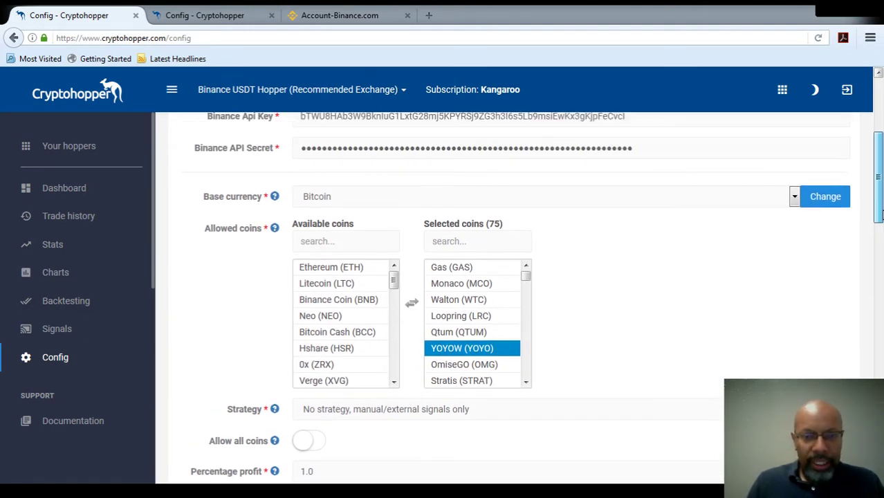
{"action": "mouse_move", "coordinate": [880, 215]}
{"action": "left_mouse_down"}
{"action": "mouse_move", "coordinate": [879, 179]}
{"action": "mouse_move", "coordinate": [879, 228]}
{"action": "left_mouse_up"}
{"action": "left_click", "coordinate": [361, 332]}
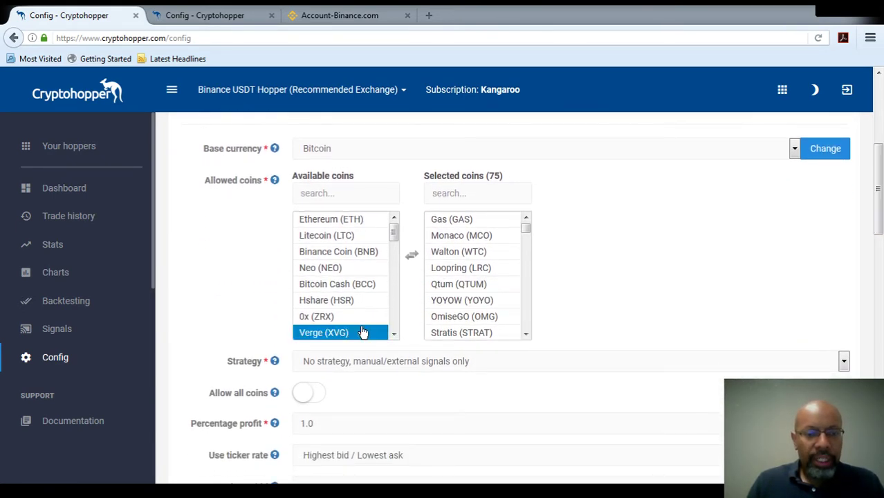
- Turn on Allow all coins and switch the hopper's strategy to Multiple TA Factors
{"action": "left_click", "coordinate": [312, 394]}
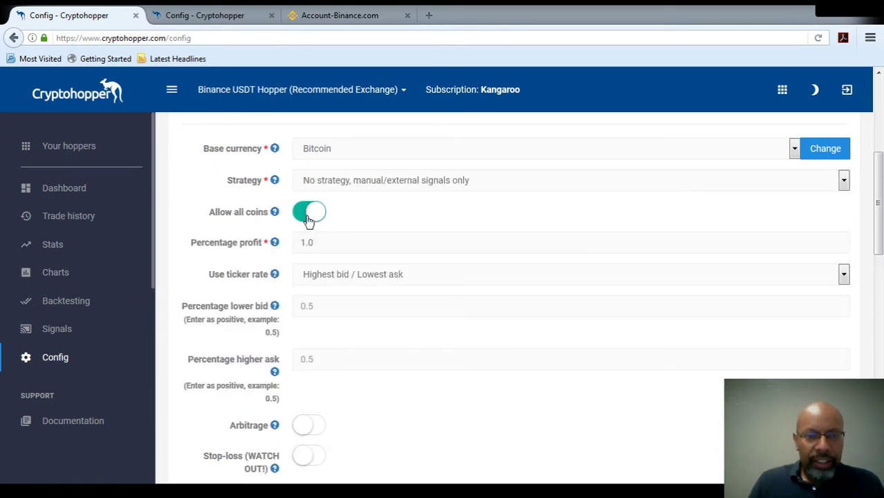
{"action": "left_click", "coordinate": [586, 213]}
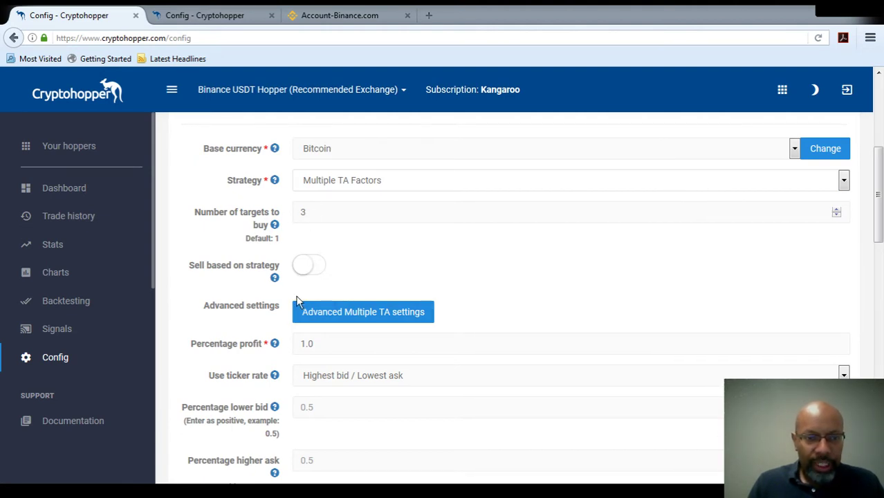
- Return the hopper's strategy to "No strategy, manual/external signals only" in the base configuration
{"action": "left_click_drag", "start_coordinate": [877, 229], "coordinate": [879, 208]}
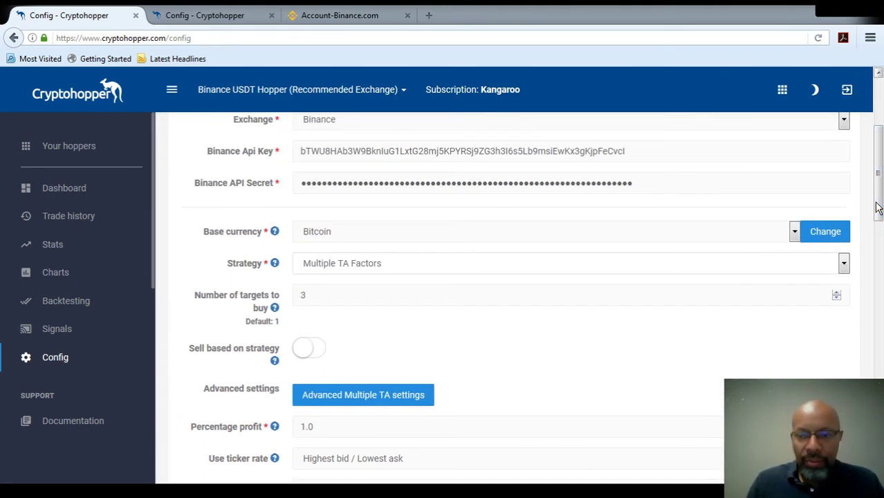
{"action": "left_click", "coordinate": [843, 264]}
{"action": "left_click", "coordinate": [699, 281]}
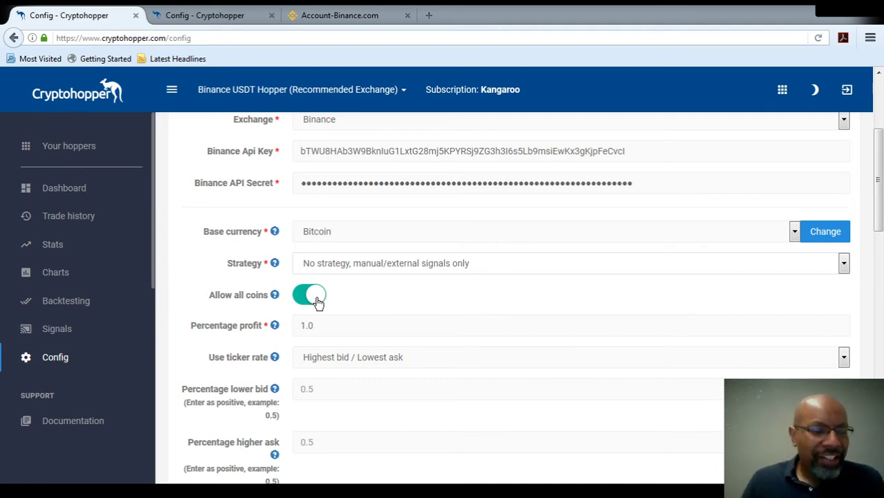
- Examine the exchange, market, candle size and indicator settings of the new trigger form
{"action": "left_click", "coordinate": [243, 15]}
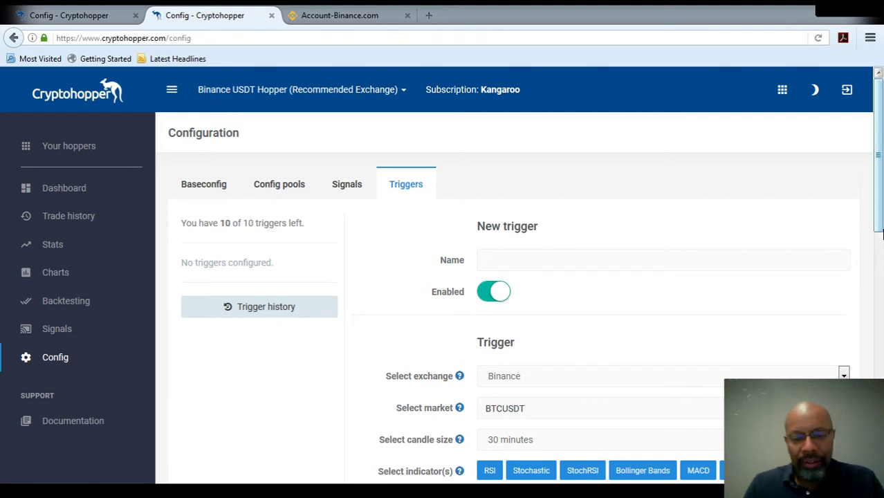
{"action": "left_click_drag", "start_coordinate": [877, 184], "coordinate": [878, 251]}
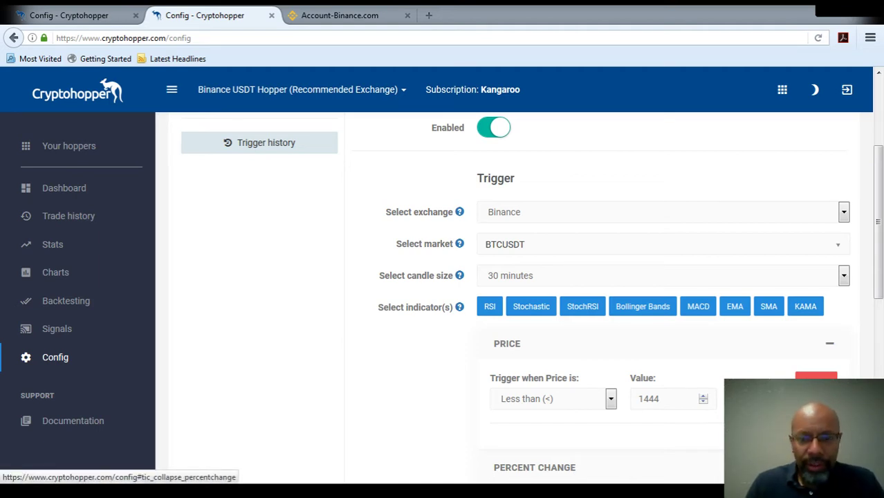
- Switch to the Binance account page and open the Basic exchange trading view
{"action": "left_click", "coordinate": [382, 15]}
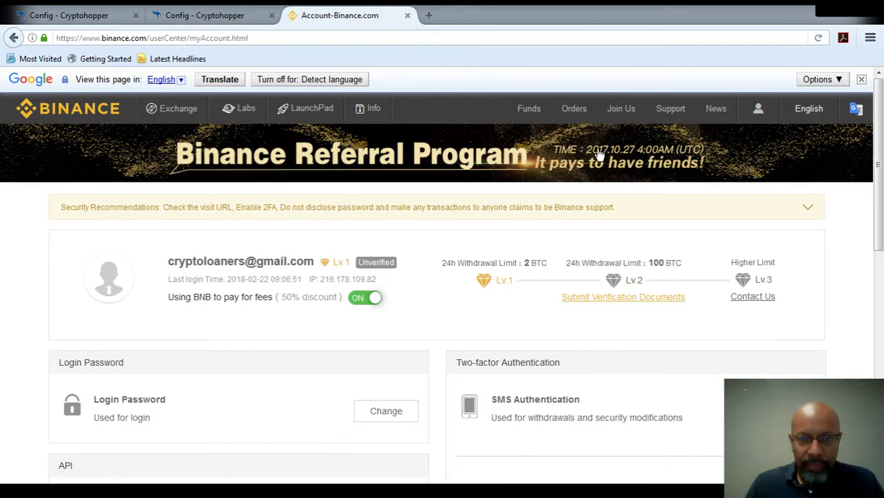
{"action": "scroll", "coordinate": [553, 208], "scroll_direction": "down", "scroll_amount": 3}
{"action": "scroll", "coordinate": [415, 172], "scroll_direction": "up", "scroll_amount": 3}
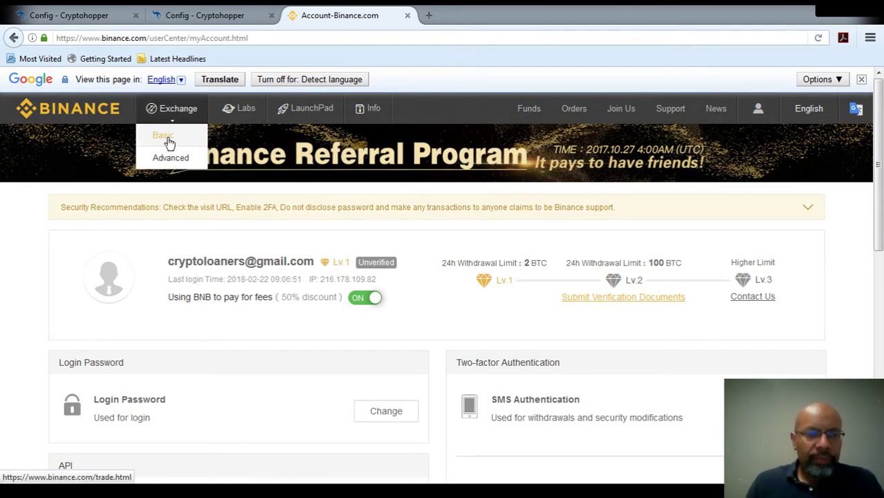
{"action": "left_click", "coordinate": [169, 142]}
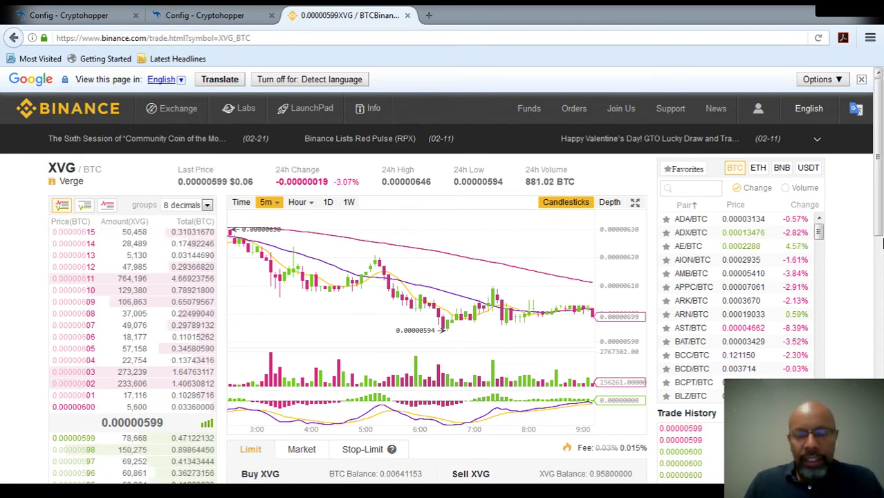
- Return to the Cryptohopper triggers page and examine the new trigger's price condition and its buying status action
{"action": "left_click", "coordinate": [213, 14]}
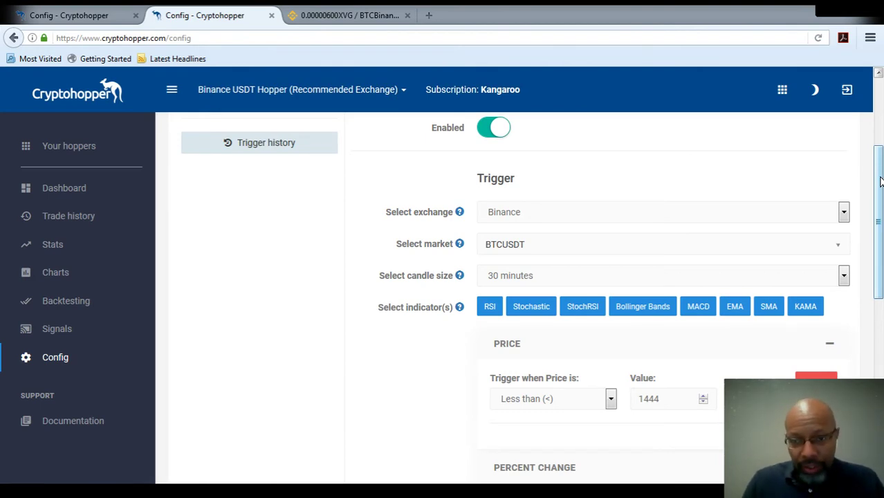
{"action": "left_click_drag", "start_coordinate": [879, 181], "coordinate": [879, 196]}
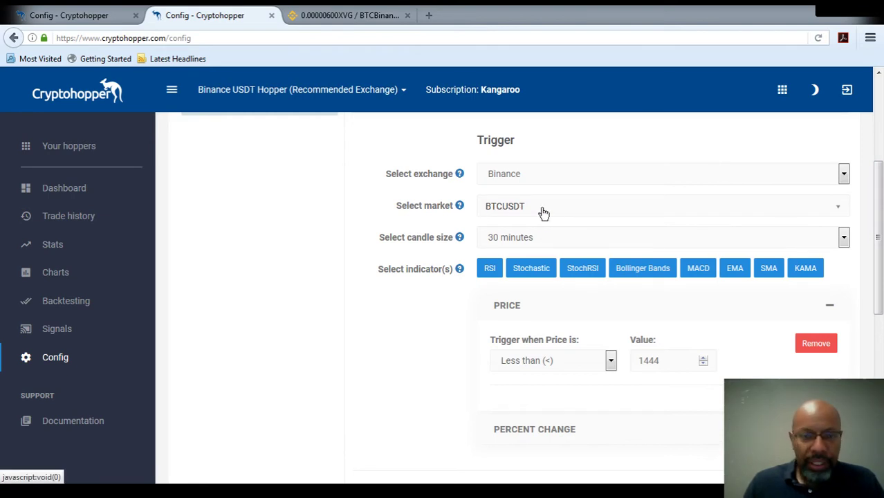
{"action": "left_click_drag", "start_coordinate": [878, 242], "coordinate": [880, 270]}
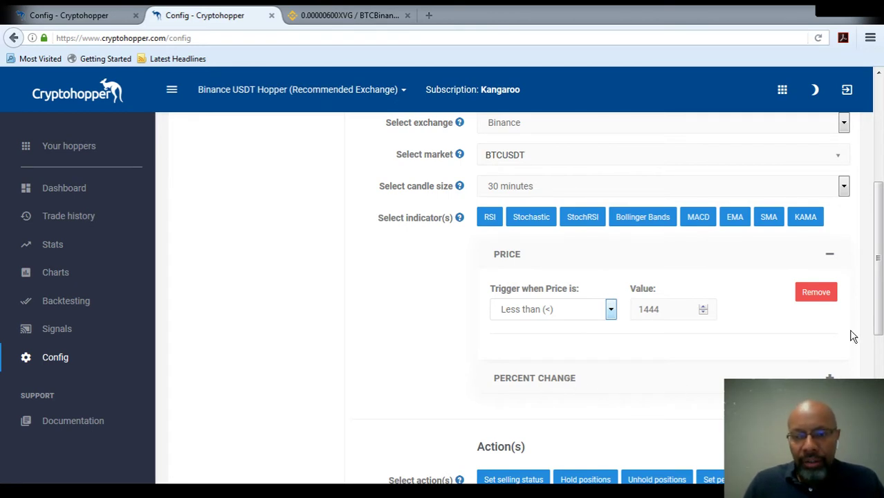
{"action": "left_click_drag", "start_coordinate": [879, 309], "coordinate": [879, 384]}
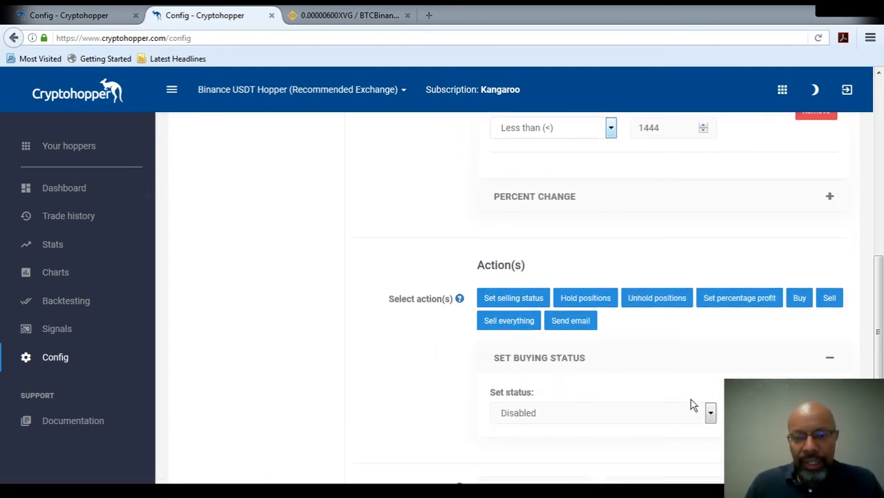
{"action": "left_click_drag", "start_coordinate": [879, 335], "coordinate": [873, 142]}
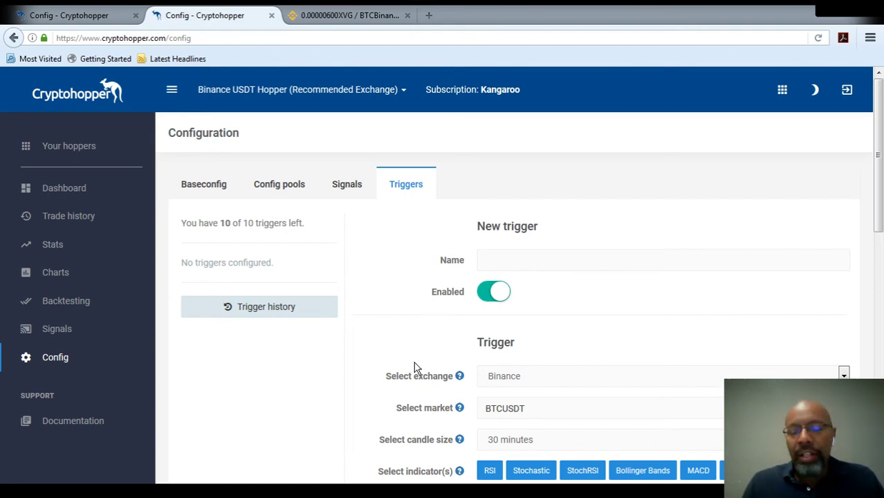
{"action": "left_click_drag", "start_coordinate": [880, 200], "coordinate": [880, 300]}
{"action": "scroll", "coordinate": [622, 280], "scroll_direction": "down", "scroll_amount": 1}
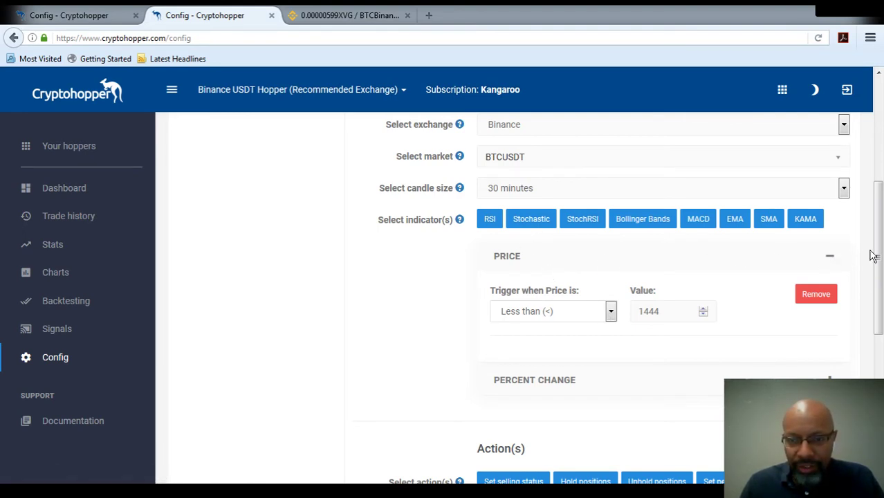
- Remove the Price condition from the new trigger and set the Percent change value to 5
{"action": "left_click_drag", "start_coordinate": [878, 253], "coordinate": [879, 304]}
{"action": "left_click", "coordinate": [830, 260]}
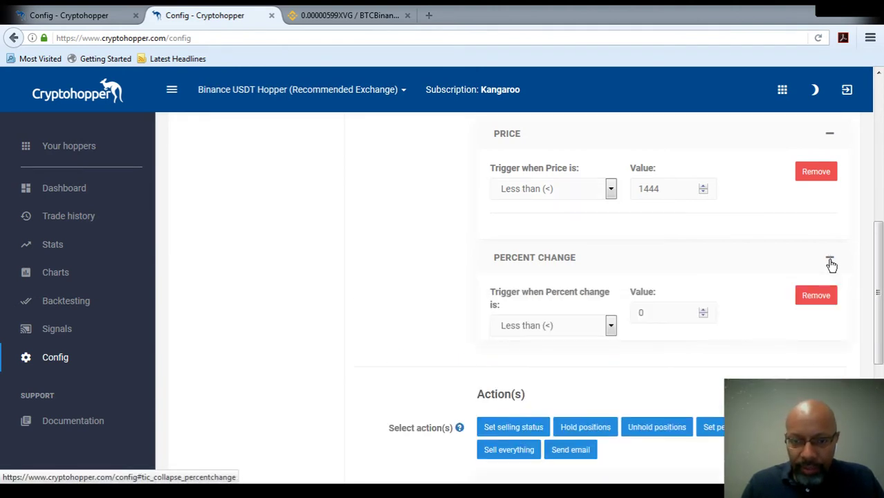
{"action": "left_click", "coordinate": [817, 172]}
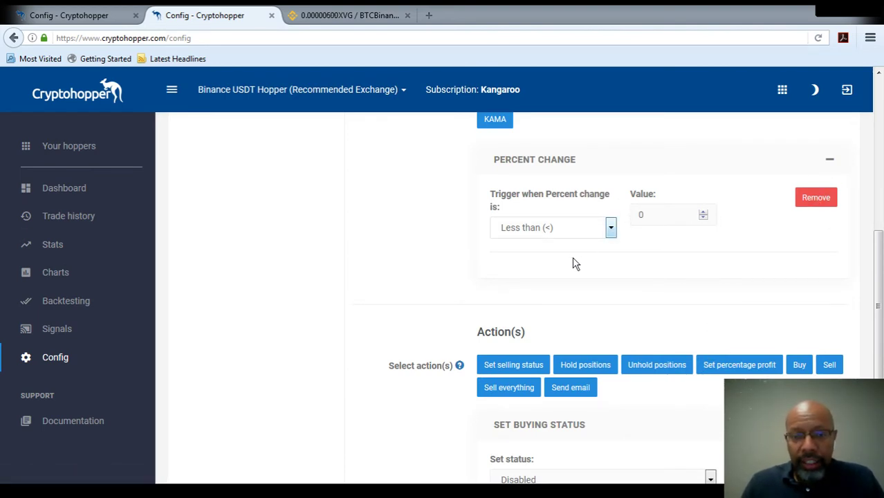
{"action": "double_click", "coordinate": [647, 215]}
{"action": "type", "text": "5"}
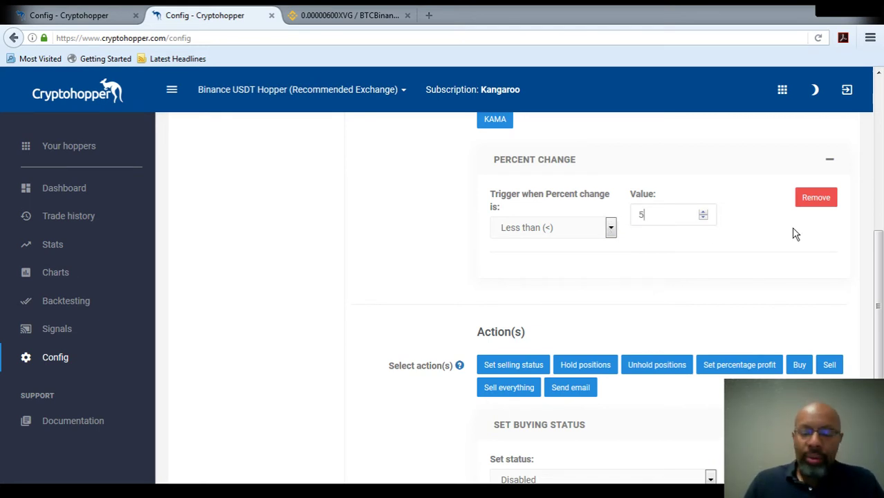
- Review the new trigger's actions and cooldown period, and open the hopper's dashboard
{"action": "left_click_drag", "start_coordinate": [878, 275], "coordinate": [879, 336]}
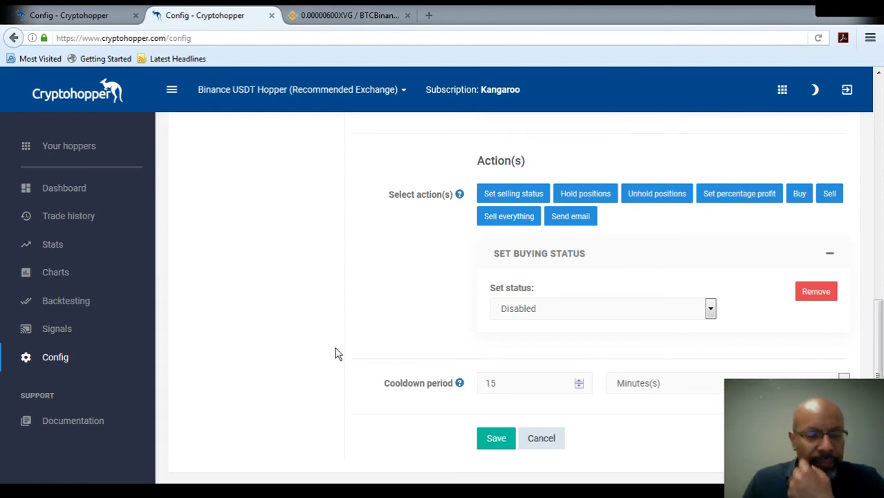
{"action": "left_click_drag", "start_coordinate": [877, 339], "coordinate": [875, 222]}
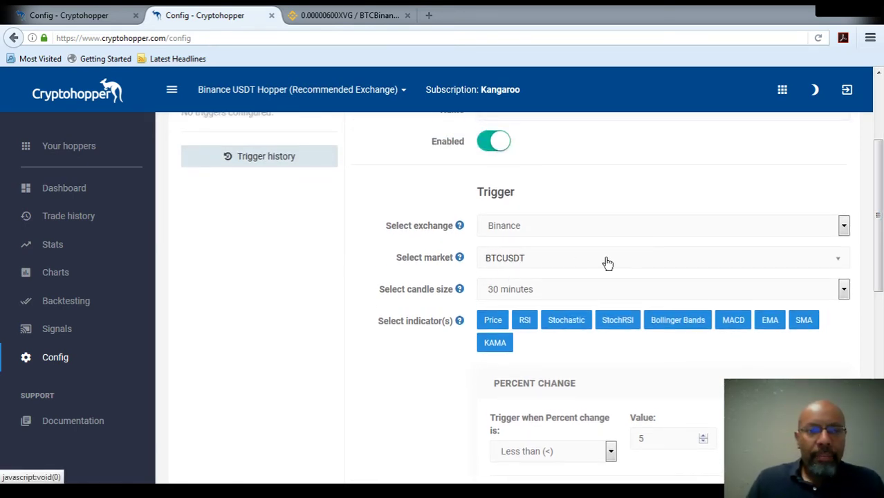
{"action": "left_click_drag", "start_coordinate": [877, 285], "coordinate": [874, 248]}
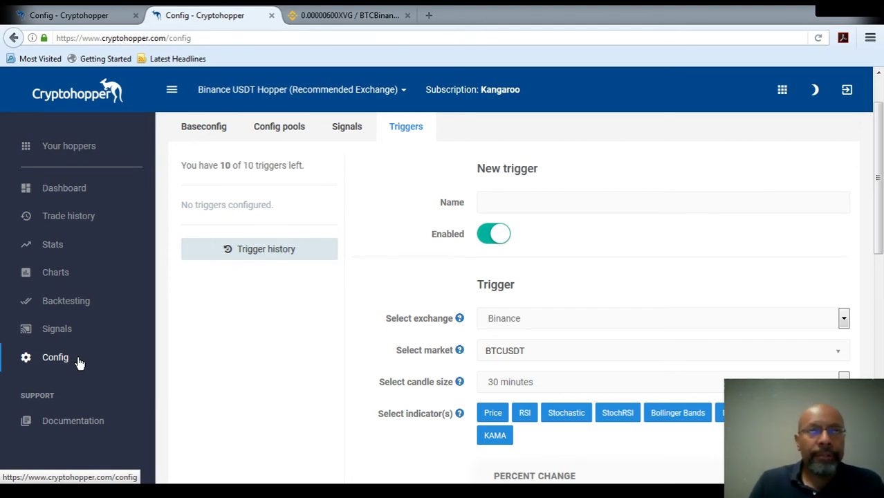
{"action": "left_click", "coordinate": [64, 188]}
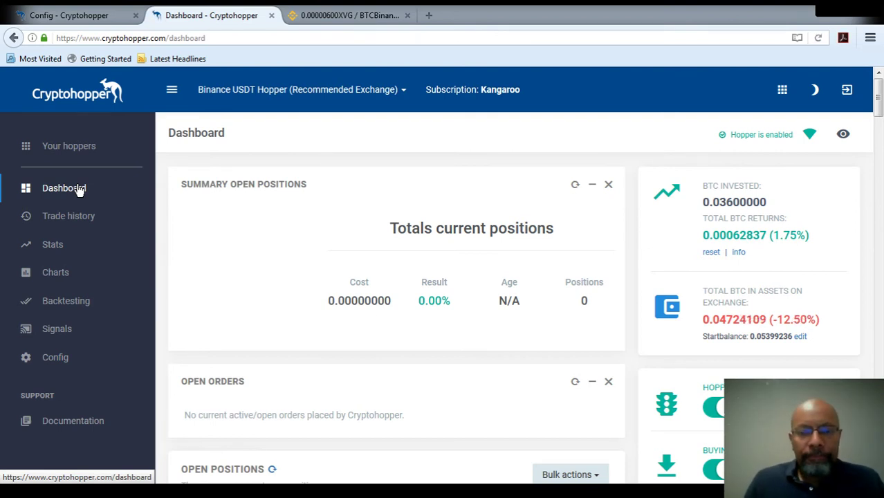
- Review the minimum BTC amount per order and maximum BTC amount allocated in the base configuration
{"action": "left_click", "coordinate": [61, 18]}
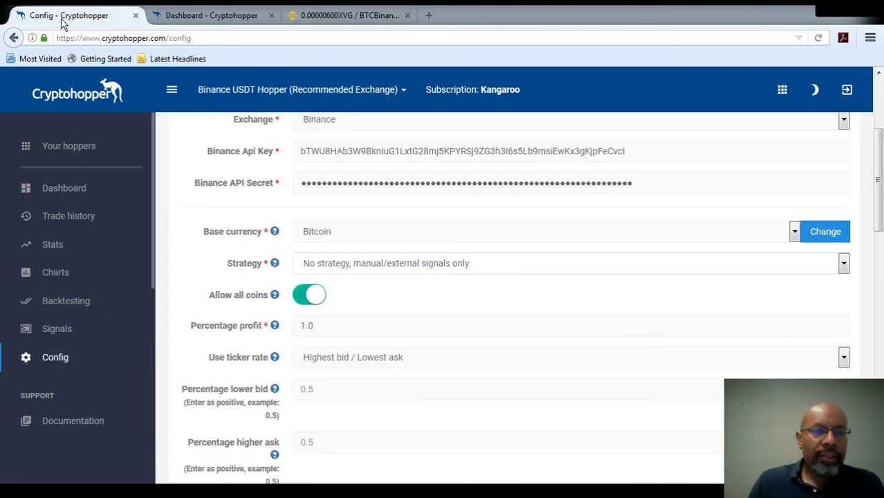
{"action": "left_click_drag", "start_coordinate": [879, 213], "coordinate": [880, 391]}
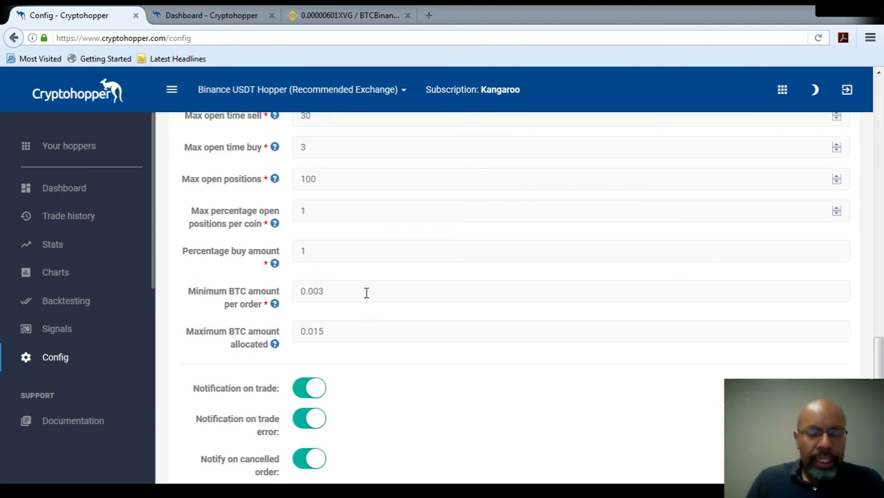
{"action": "left_click_drag", "start_coordinate": [366, 292], "coordinate": [277, 276]}
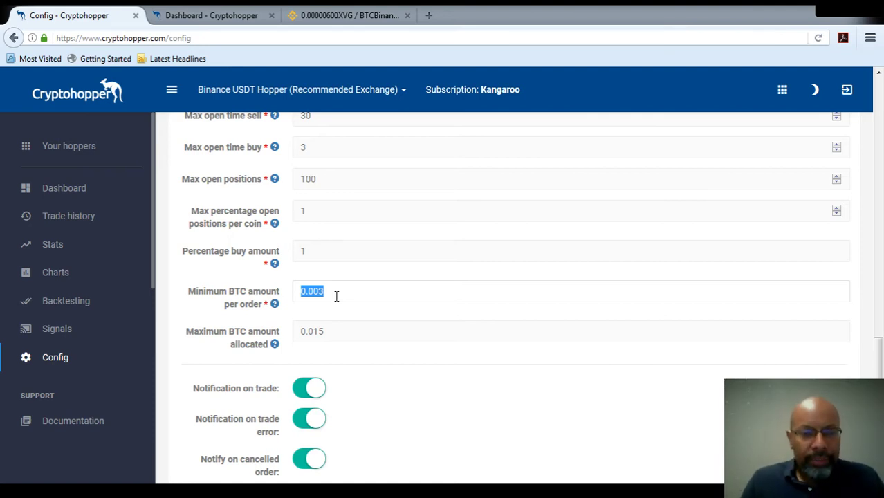
{"action": "left_click", "coordinate": [335, 335]}
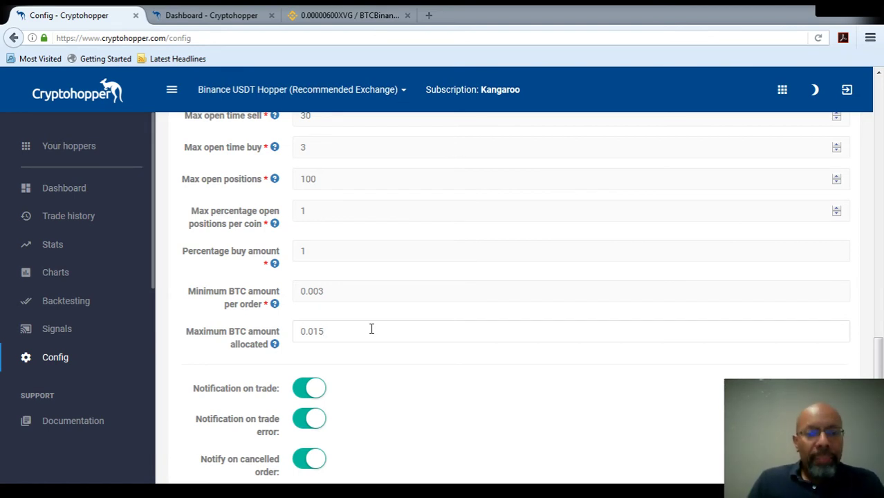
{"action": "left_click_drag", "start_coordinate": [341, 296], "coordinate": [252, 290]}
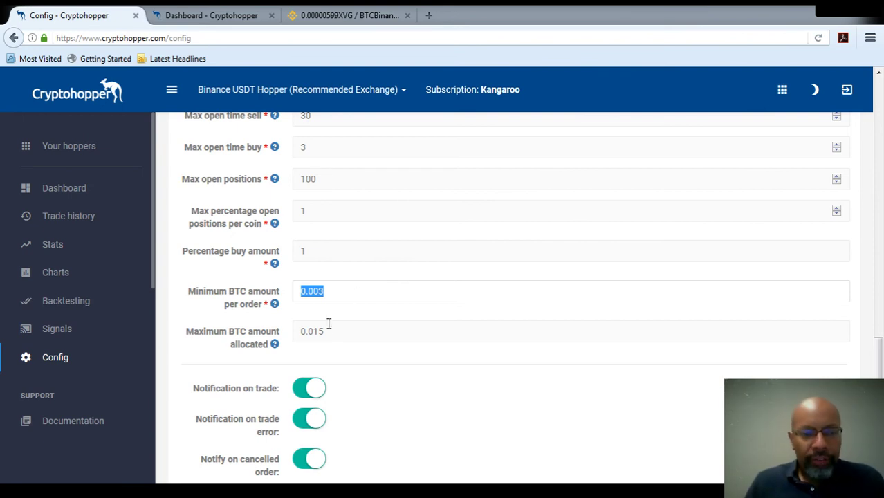
- Set the Maximum BTC amount allocated to 0.03
{"action": "key", "text": "Tab"}
{"action": "left_click_drag", "start_coordinate": [350, 291], "coordinate": [245, 283]}
{"action": "key", "text": "Tab"}
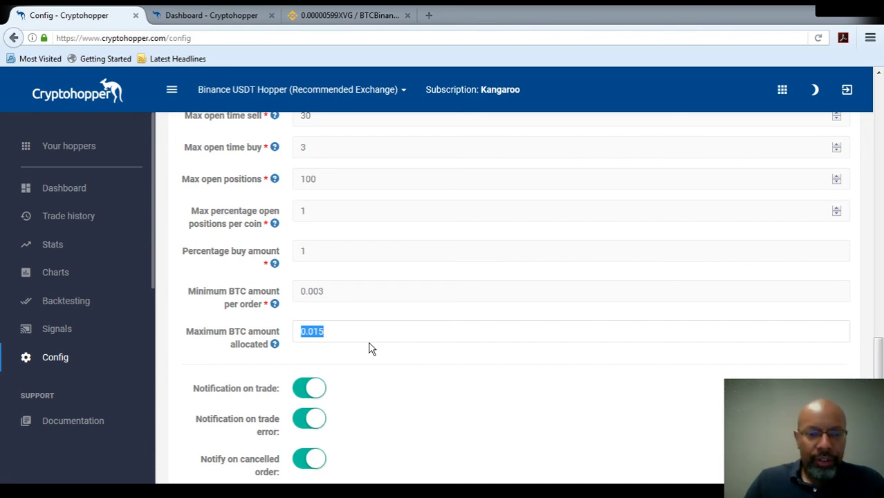
{"action": "type", "text": "0.0"}
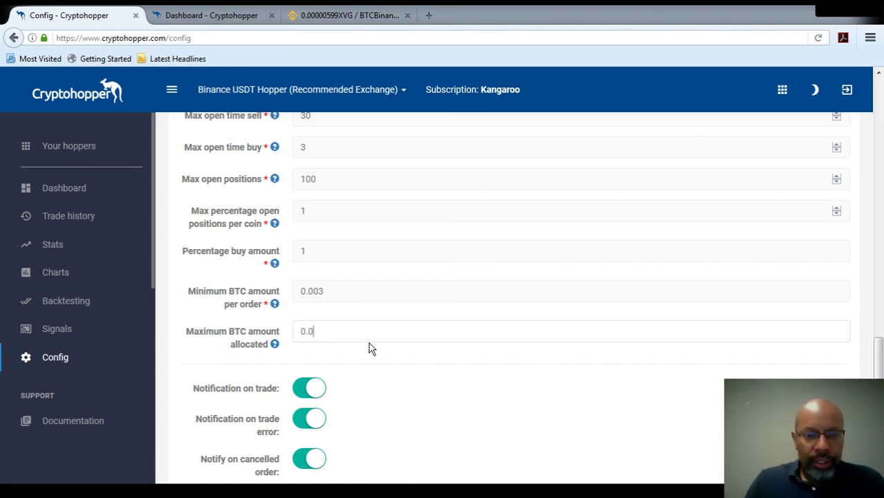
{"action": "type", "text": "3"}
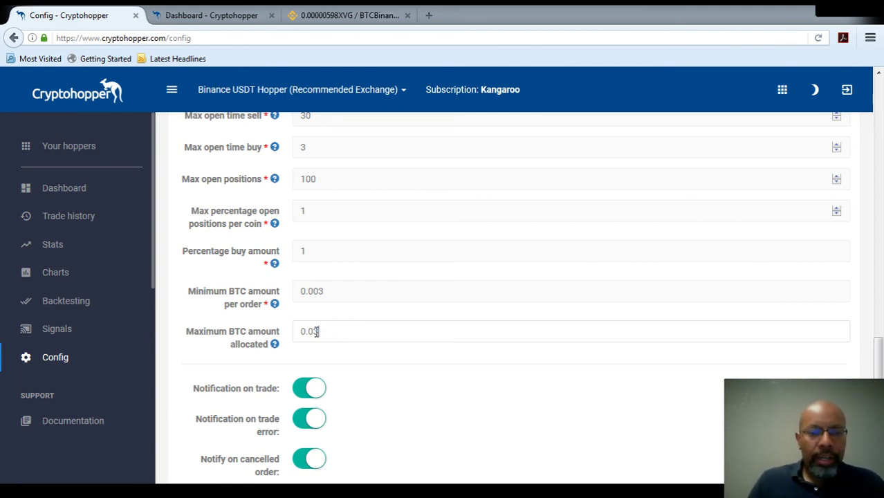
- Set the Maximum BTC amount allocated to .015 and cancel the base configuration edits
{"action": "left_click_drag", "start_coordinate": [319, 332], "coordinate": [287, 332]}
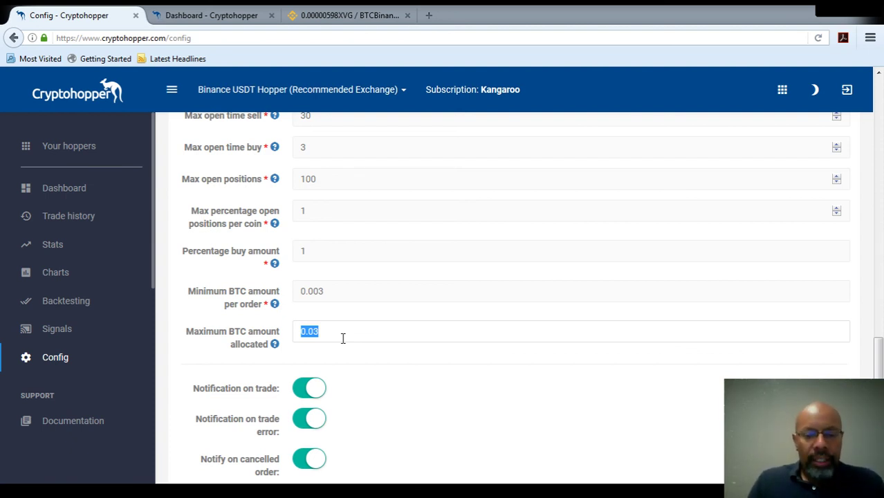
{"action": "type", "text": ".01"}
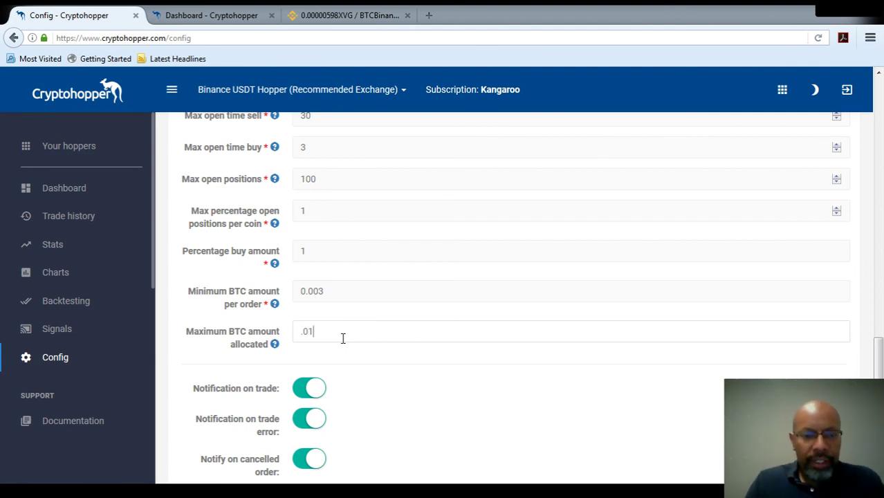
{"action": "type", "text": "4"}
{"action": "key", "text": "BackSpace"}
{"action": "type", "text": "5"}
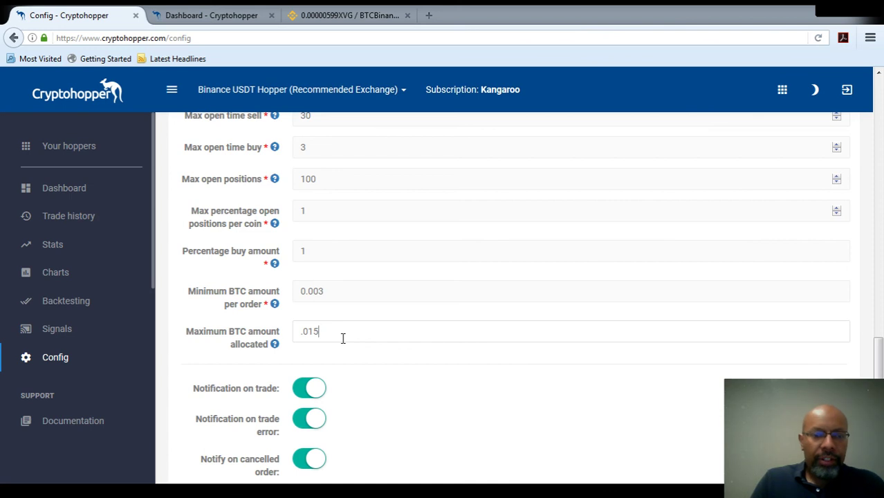
{"action": "left_click_drag", "start_coordinate": [878, 394], "coordinate": [878, 419]}
{"action": "left_click", "coordinate": [391, 418]}
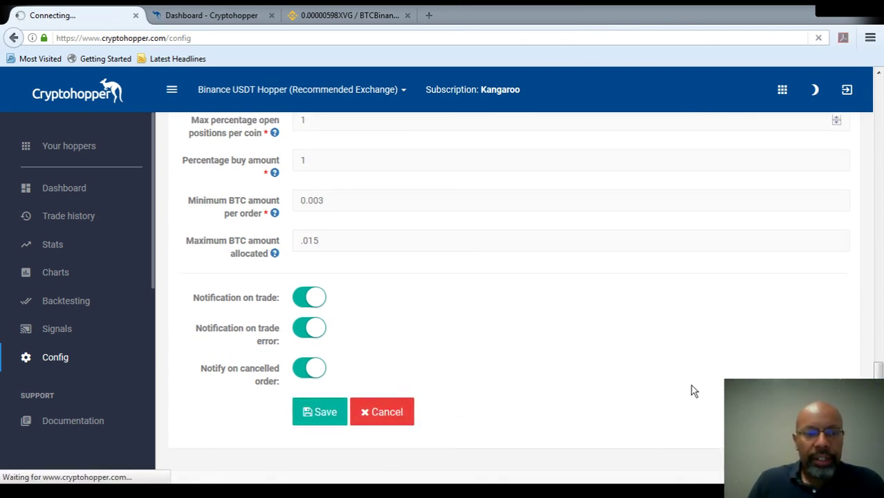